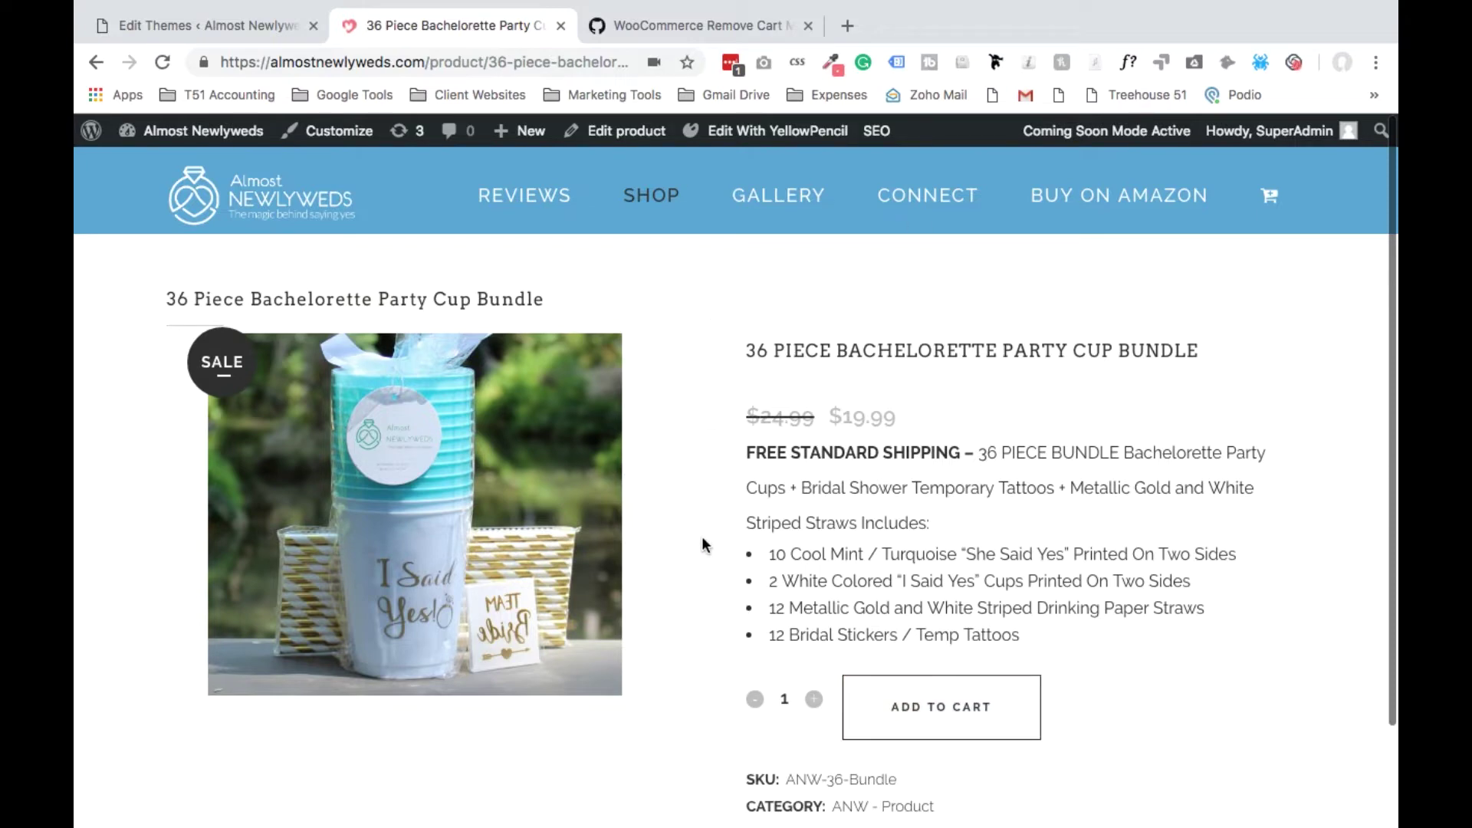
pyautogui.scroll(-1, 764, 651)
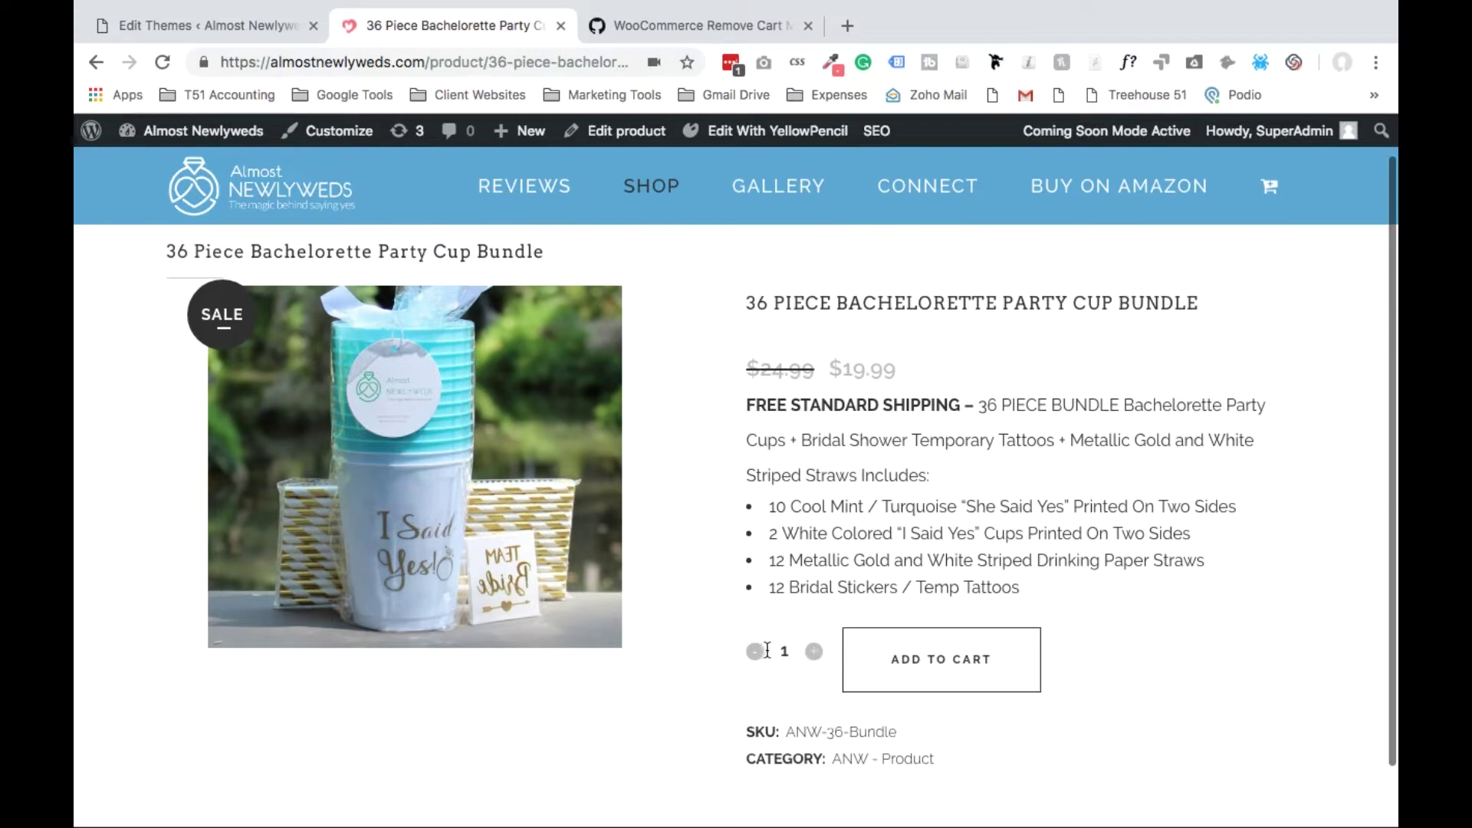
# Add the 36 Piece Bachelorette Party Cup Bundle to the cart from its product page.
pyautogui.click(905, 661)
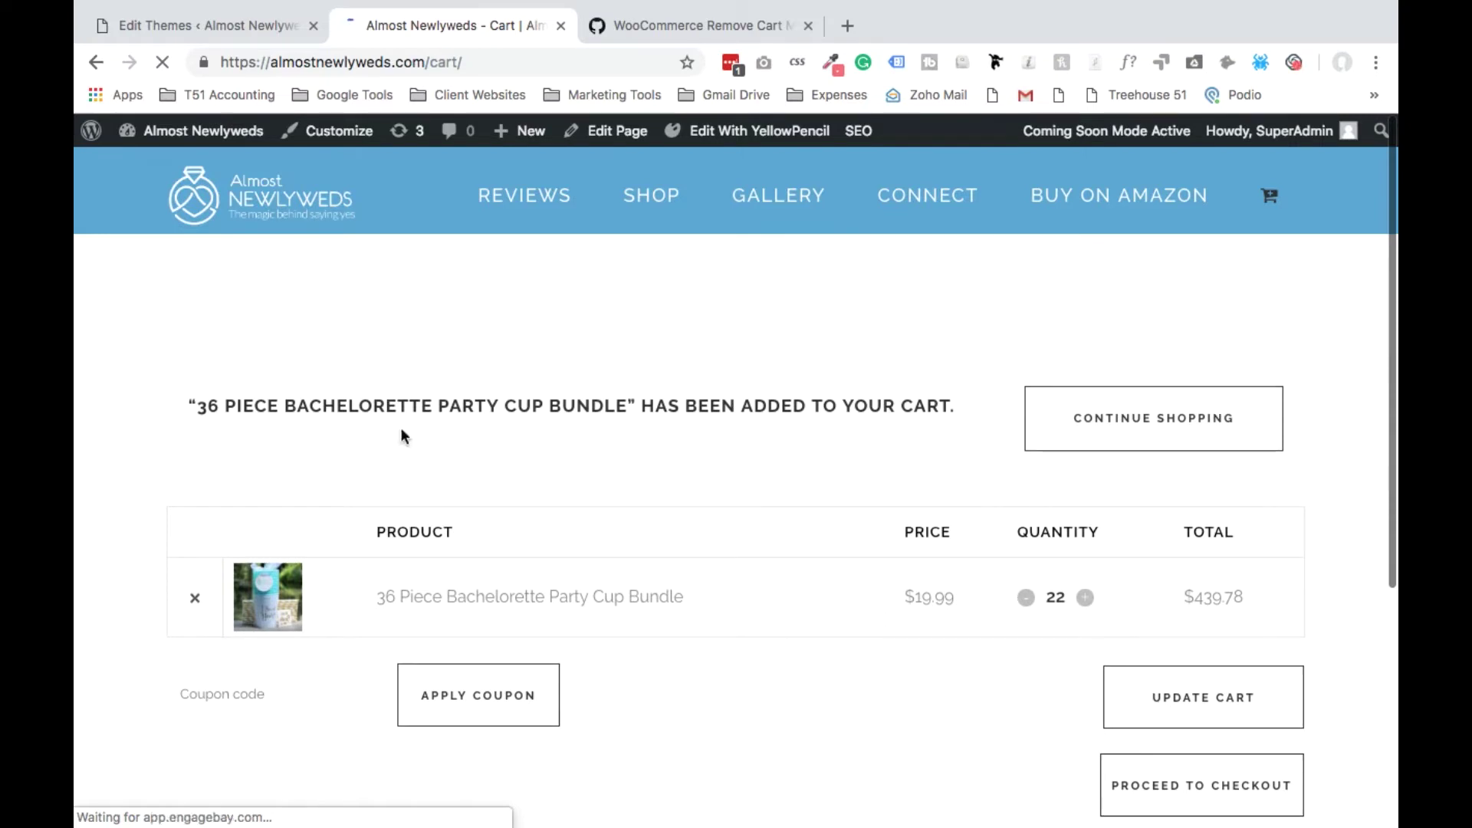
# Highlight the cup bundle's 'has been added to your cart' message on the cart page.
pyautogui.moveTo(183, 418); pyautogui.dragTo(1096, 416)
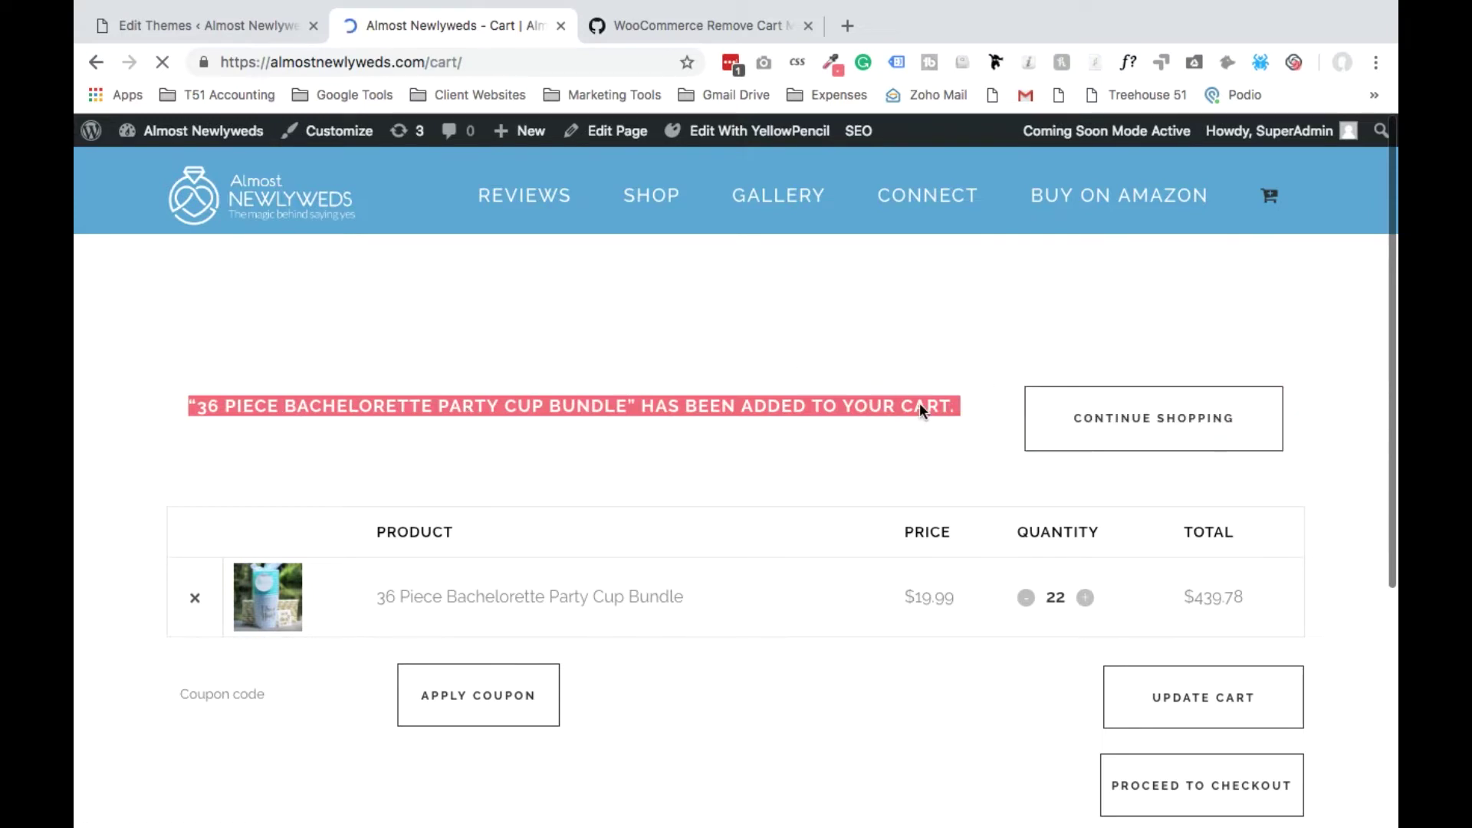
pyautogui.click(203, 31)
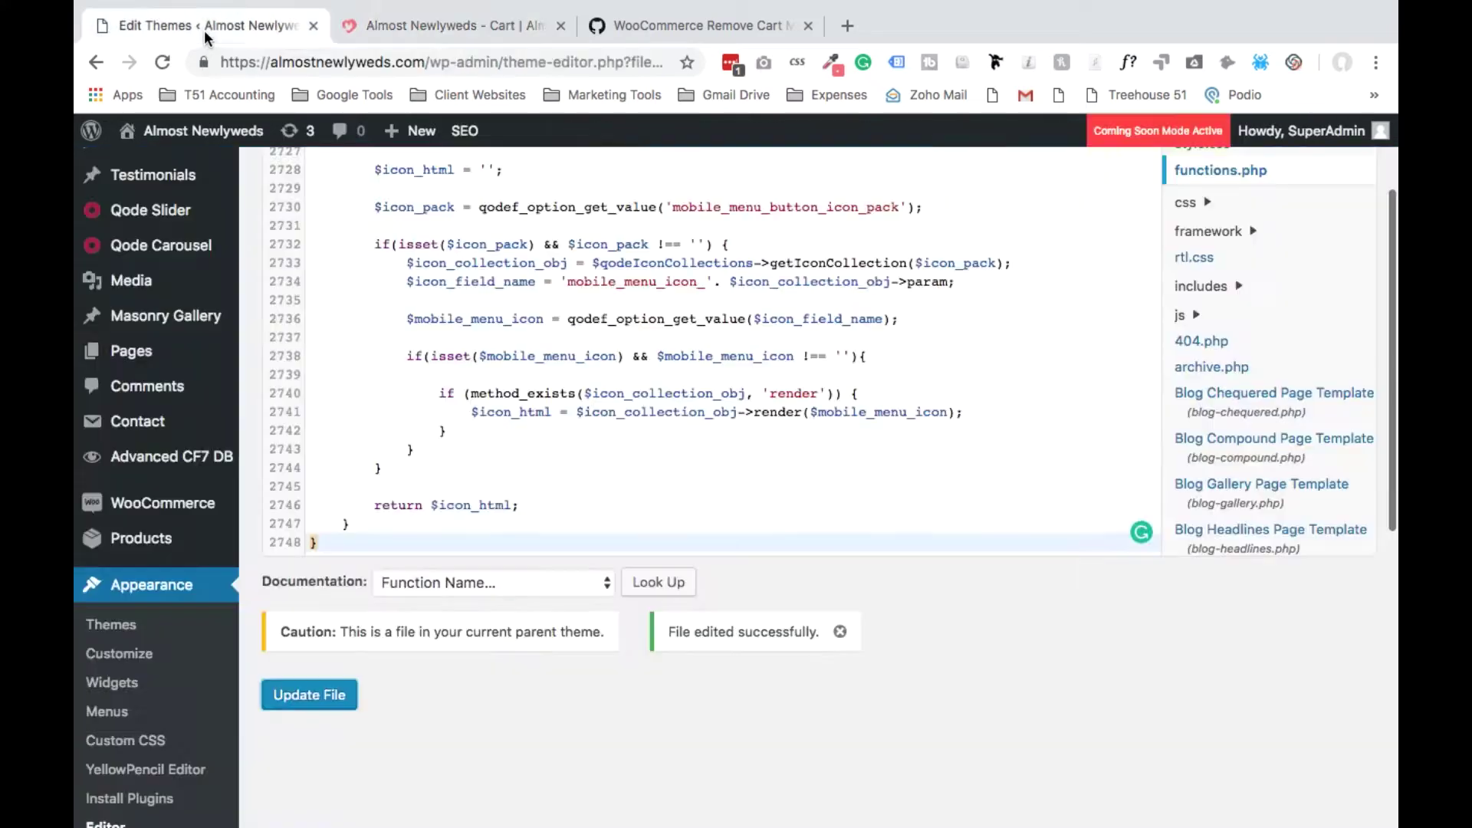
pyautogui.scroll(1, 184, 506)
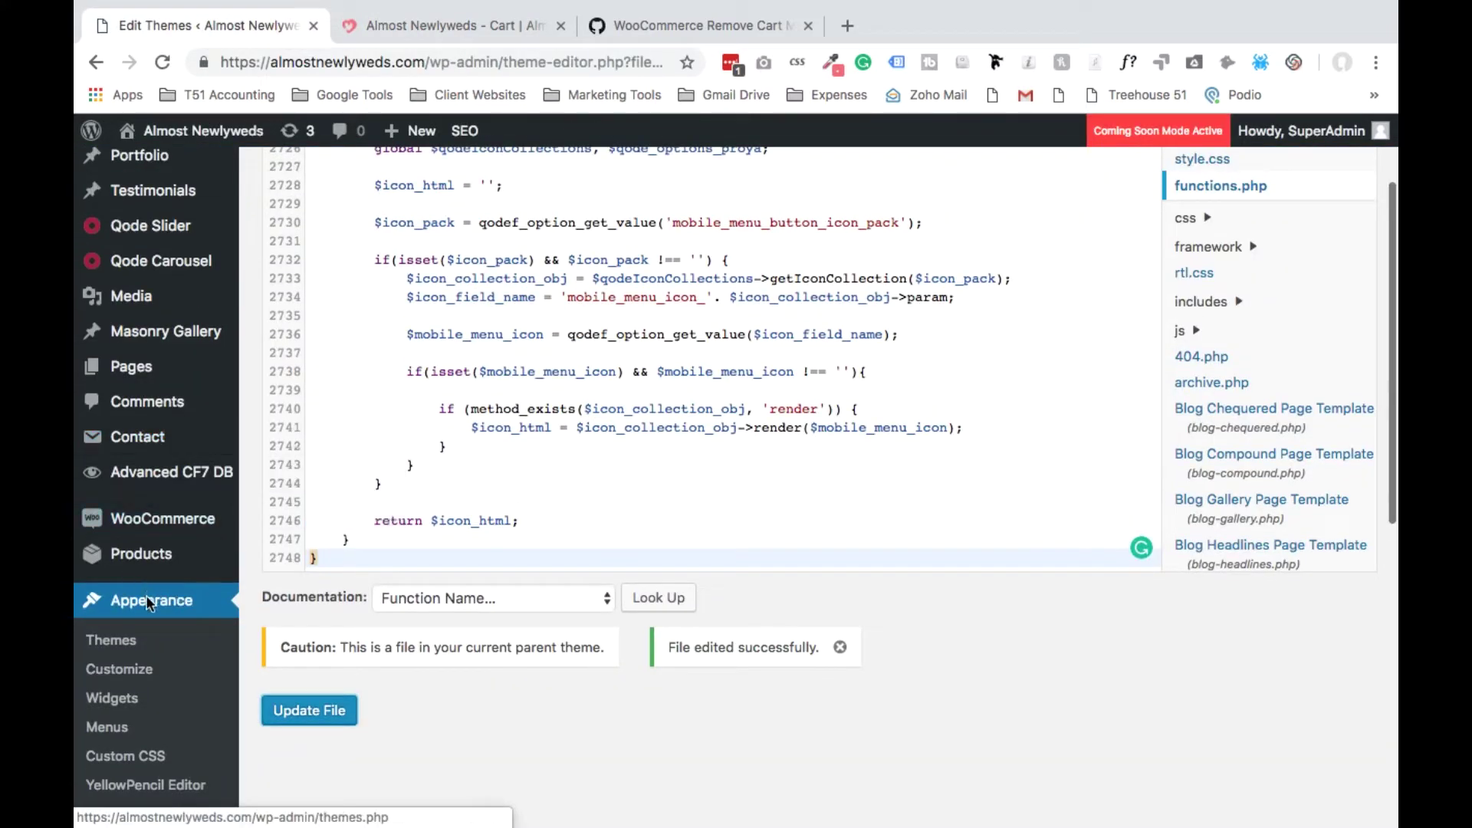
pyautogui.scroll(3, 760, 361)
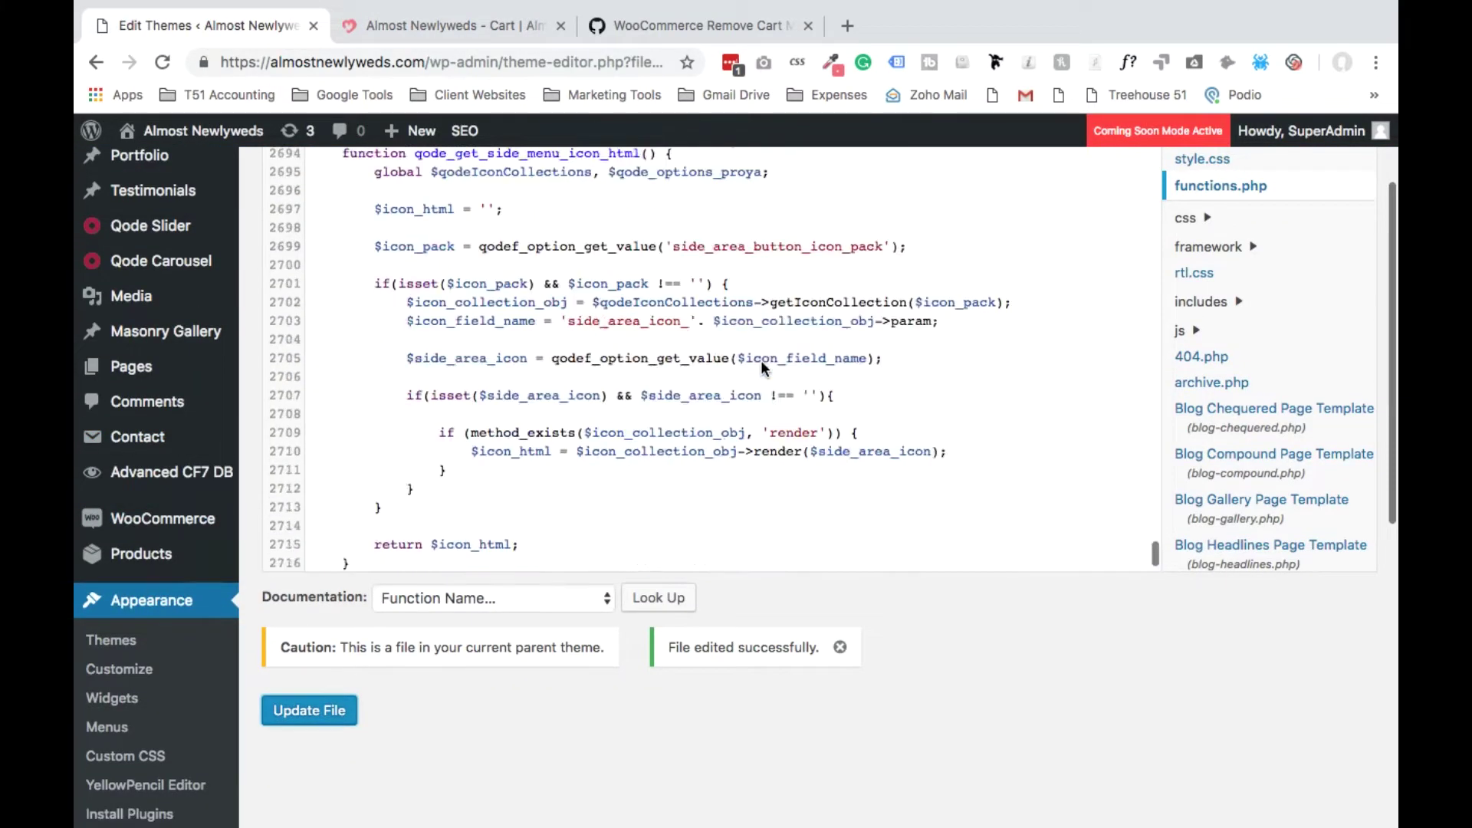
pyautogui.scroll(5, 760, 360)
pyautogui.scroll(3, 1312, 305)
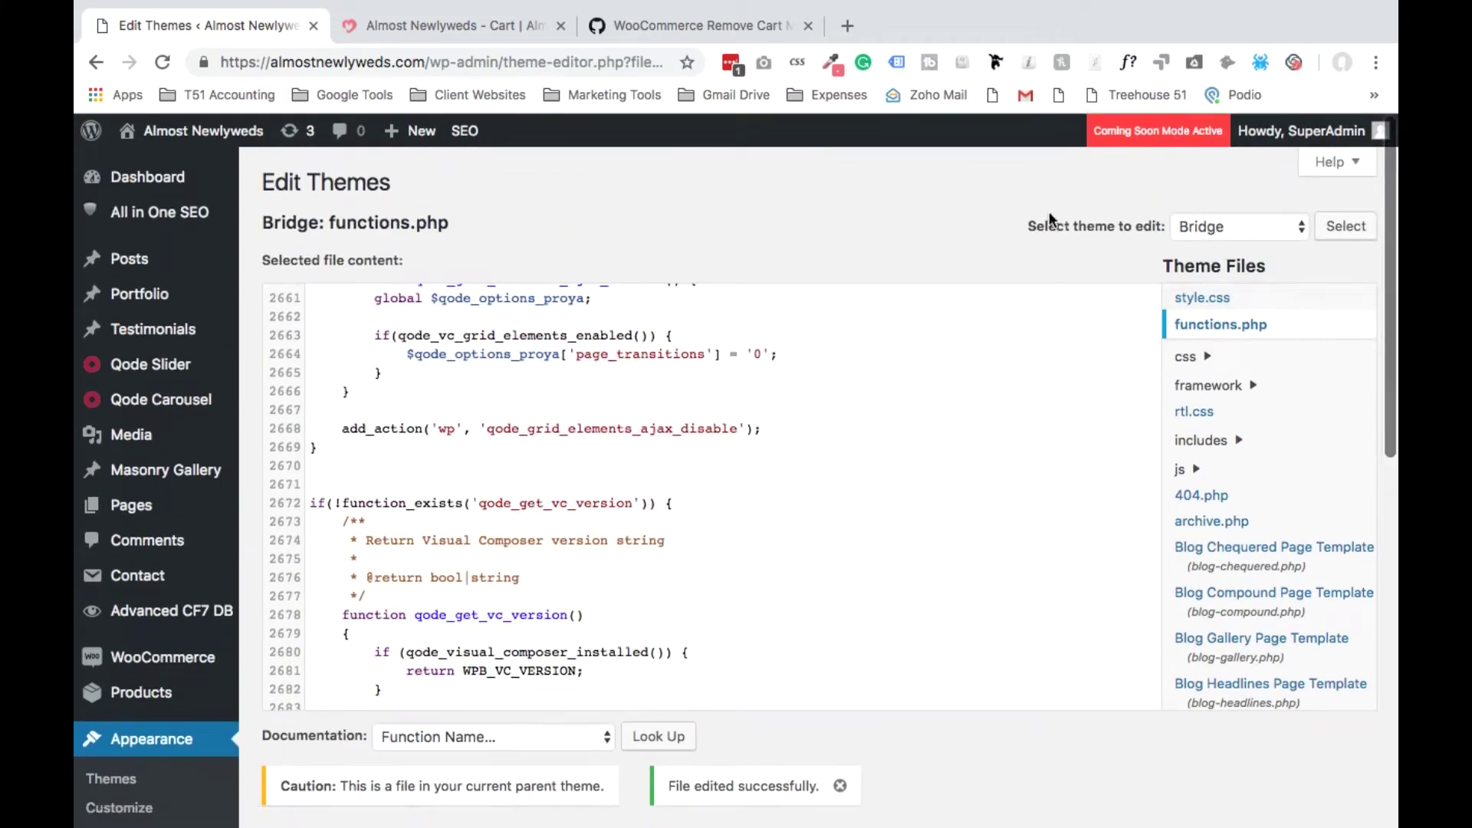
pyautogui.click(1274, 227)
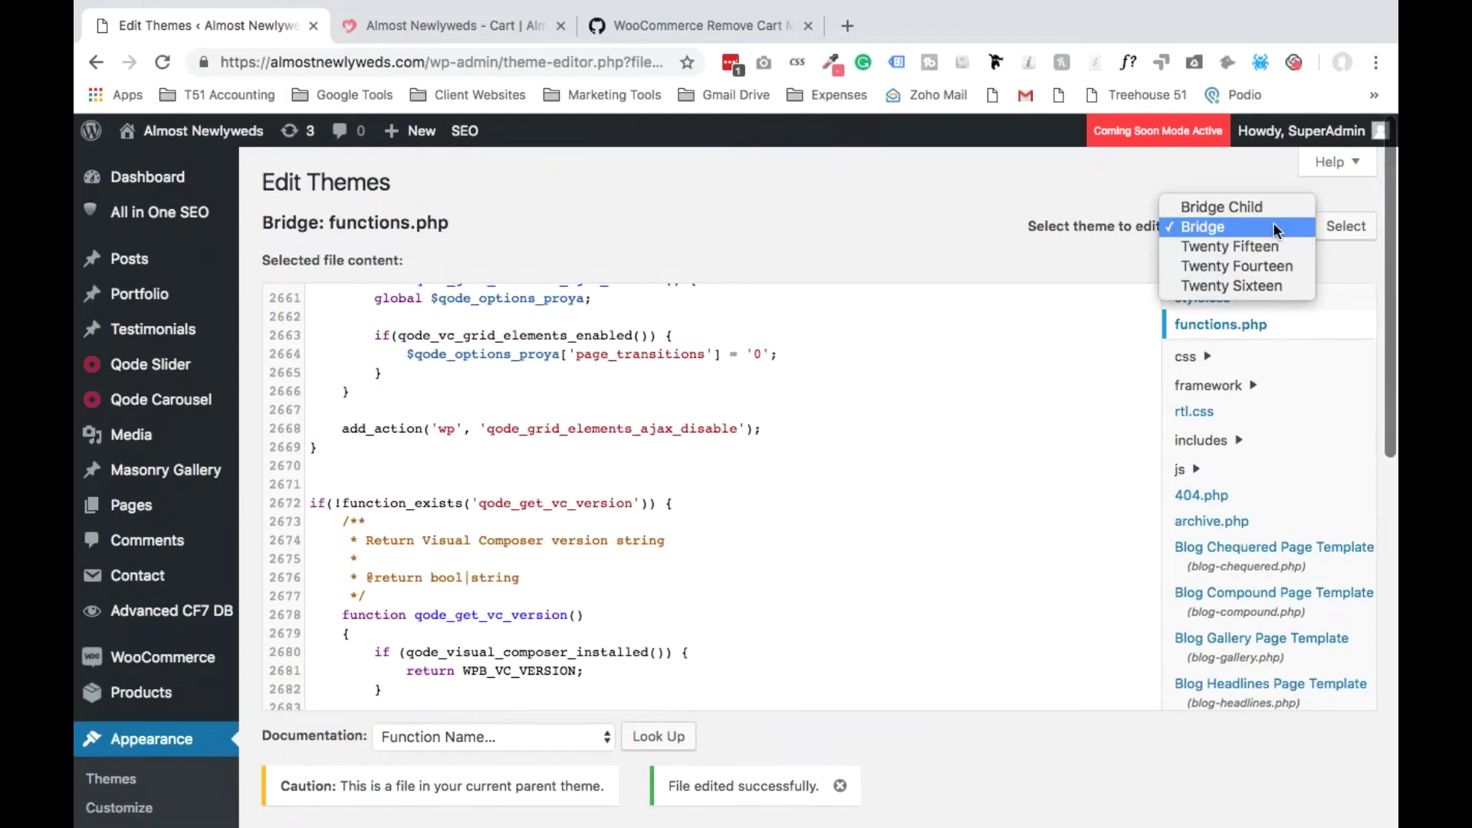
pyautogui.click(942, 244)
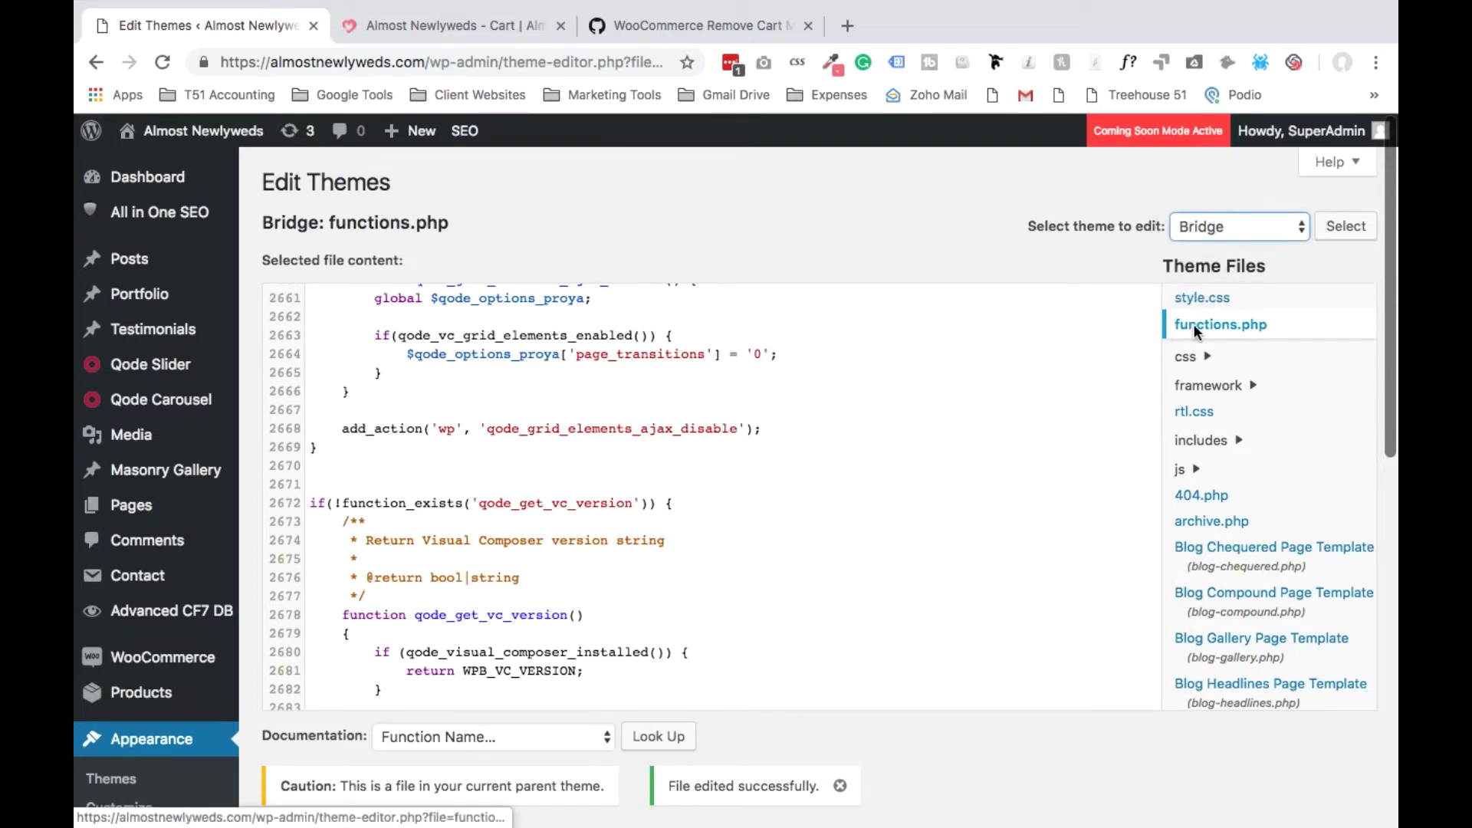
pyautogui.scroll(10, 524, 439)
pyautogui.scroll(10, 523, 438)
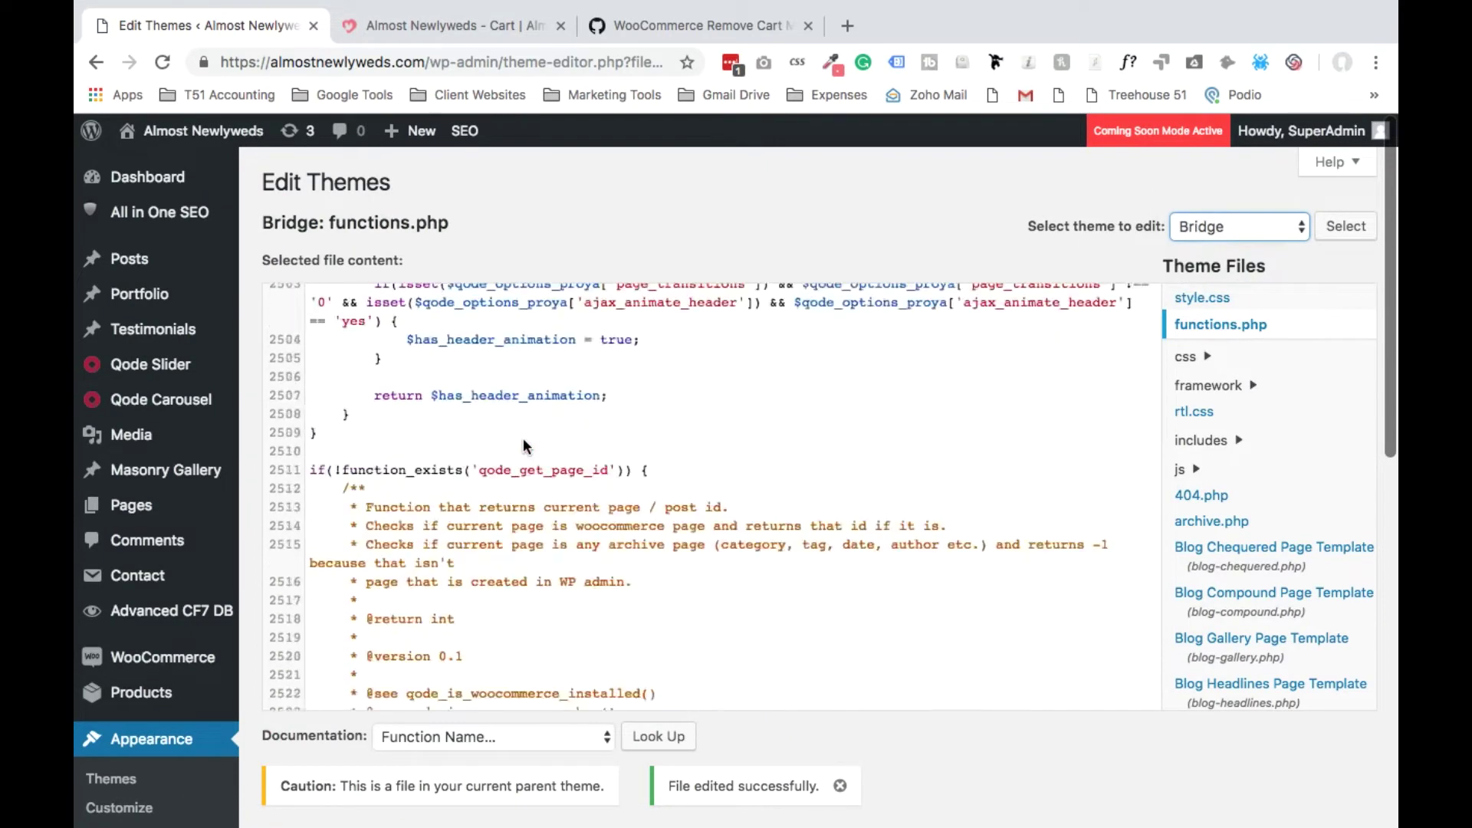
pyautogui.scroll(5, 523, 439)
pyautogui.scroll(-2, 523, 439)
pyautogui.scroll(-3, 523, 439)
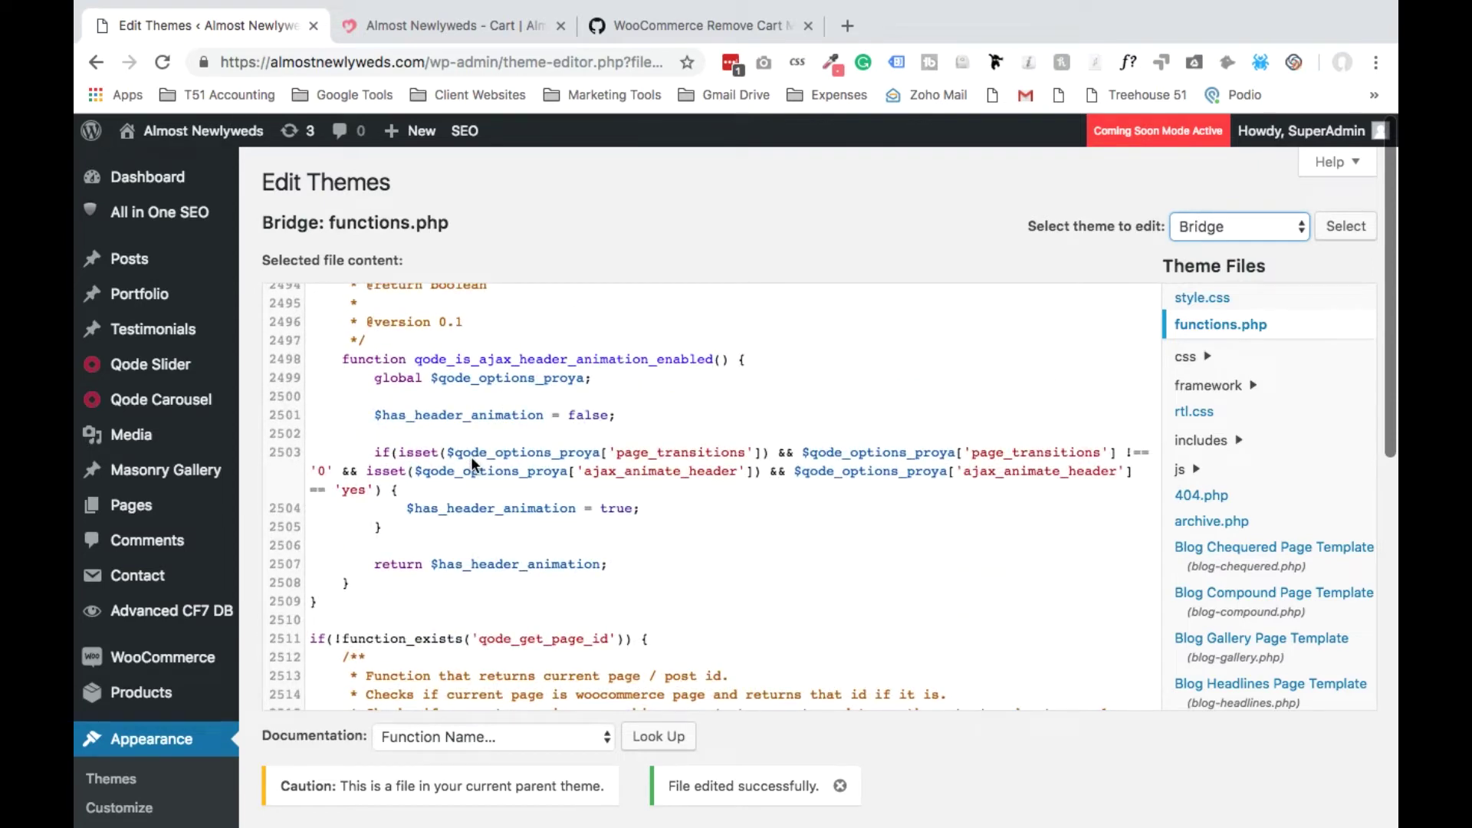
pyautogui.scroll(-1, 471, 457)
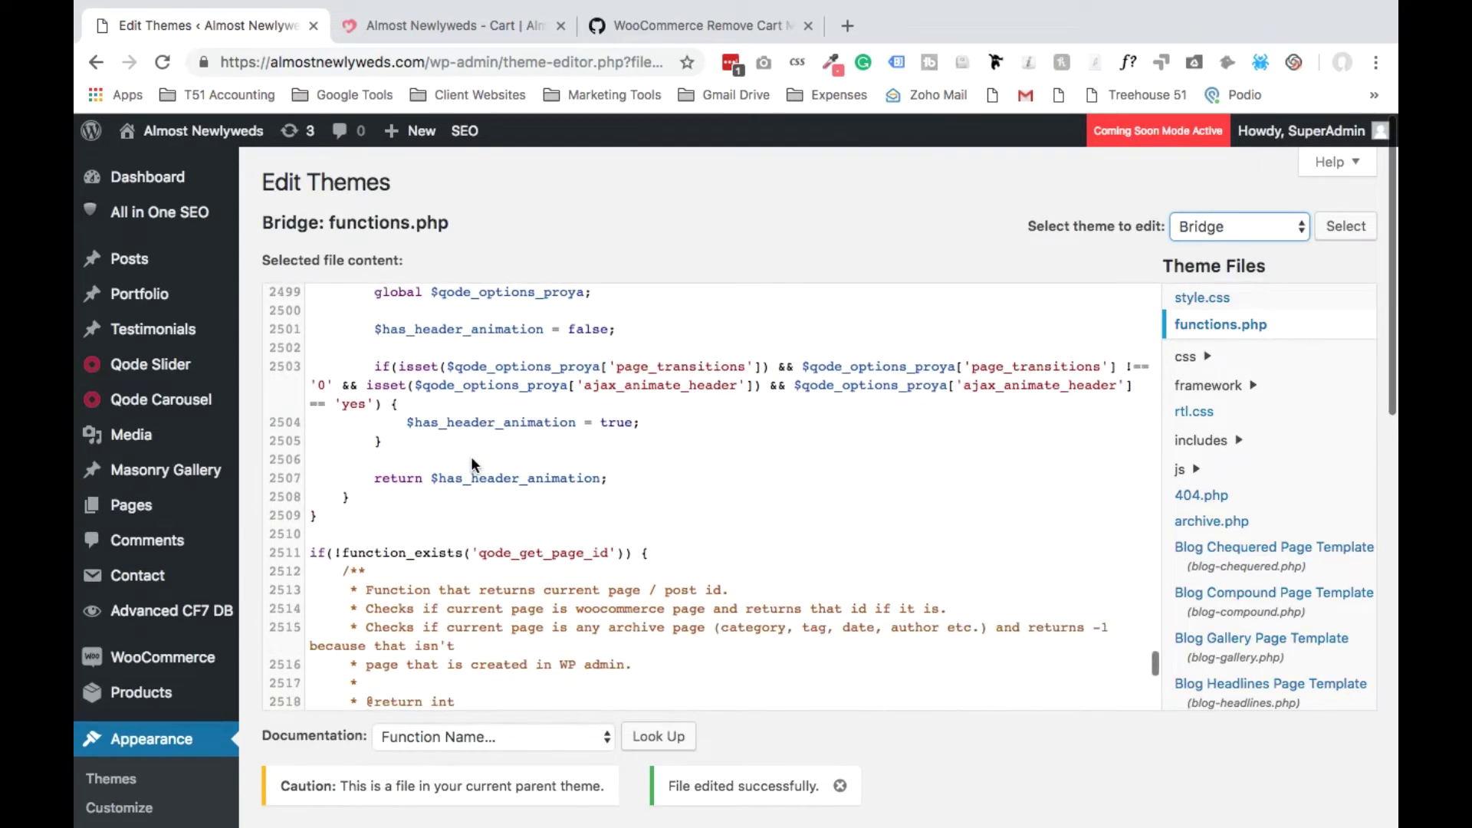
pyautogui.scroll(-5, 470, 457)
pyautogui.scroll(-5, 470, 457)
pyautogui.scroll(-15, 471, 457)
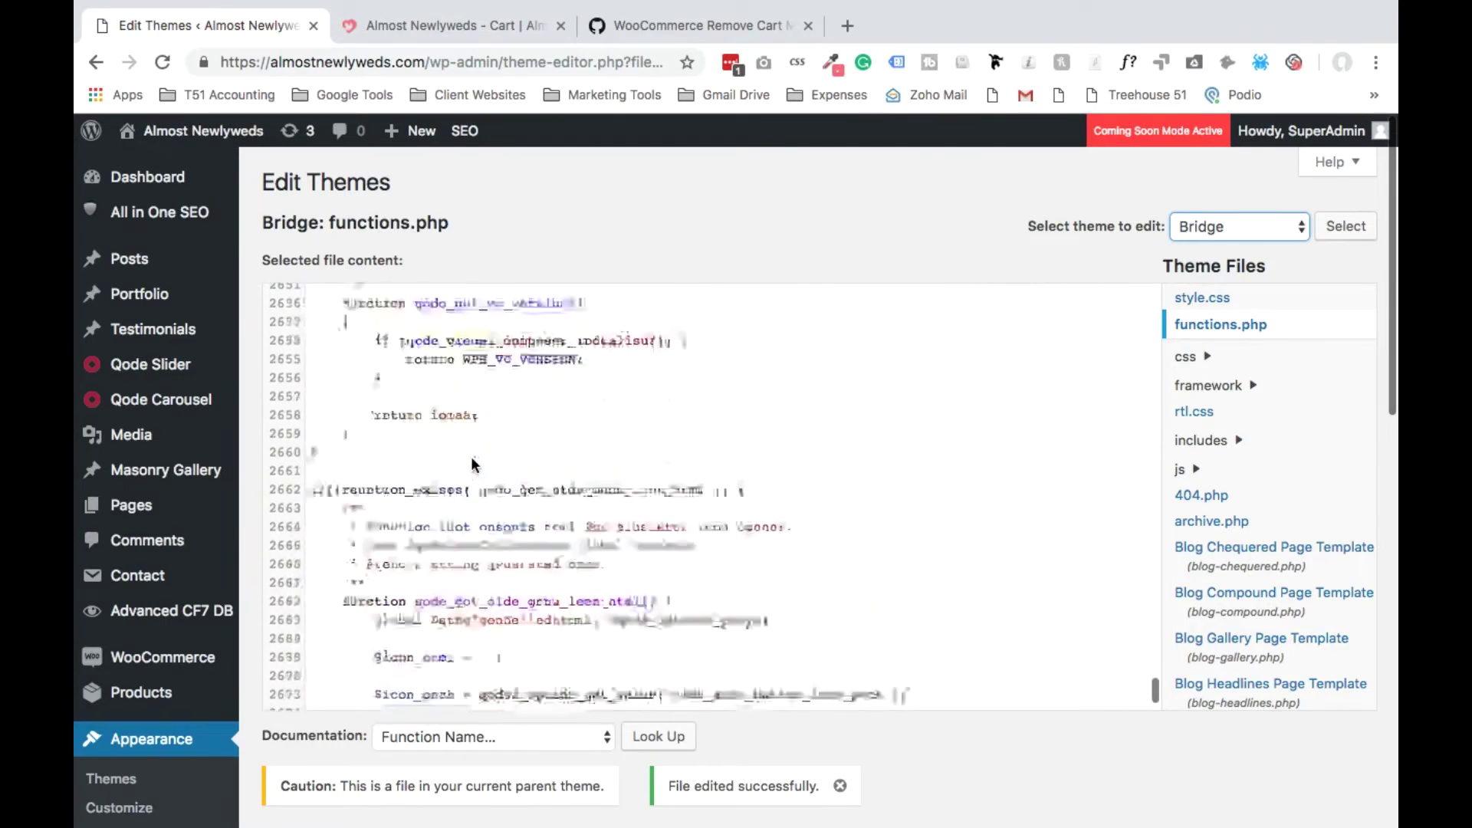
pyautogui.scroll(-8, 470, 456)
pyautogui.scroll(-5, 556, 461)
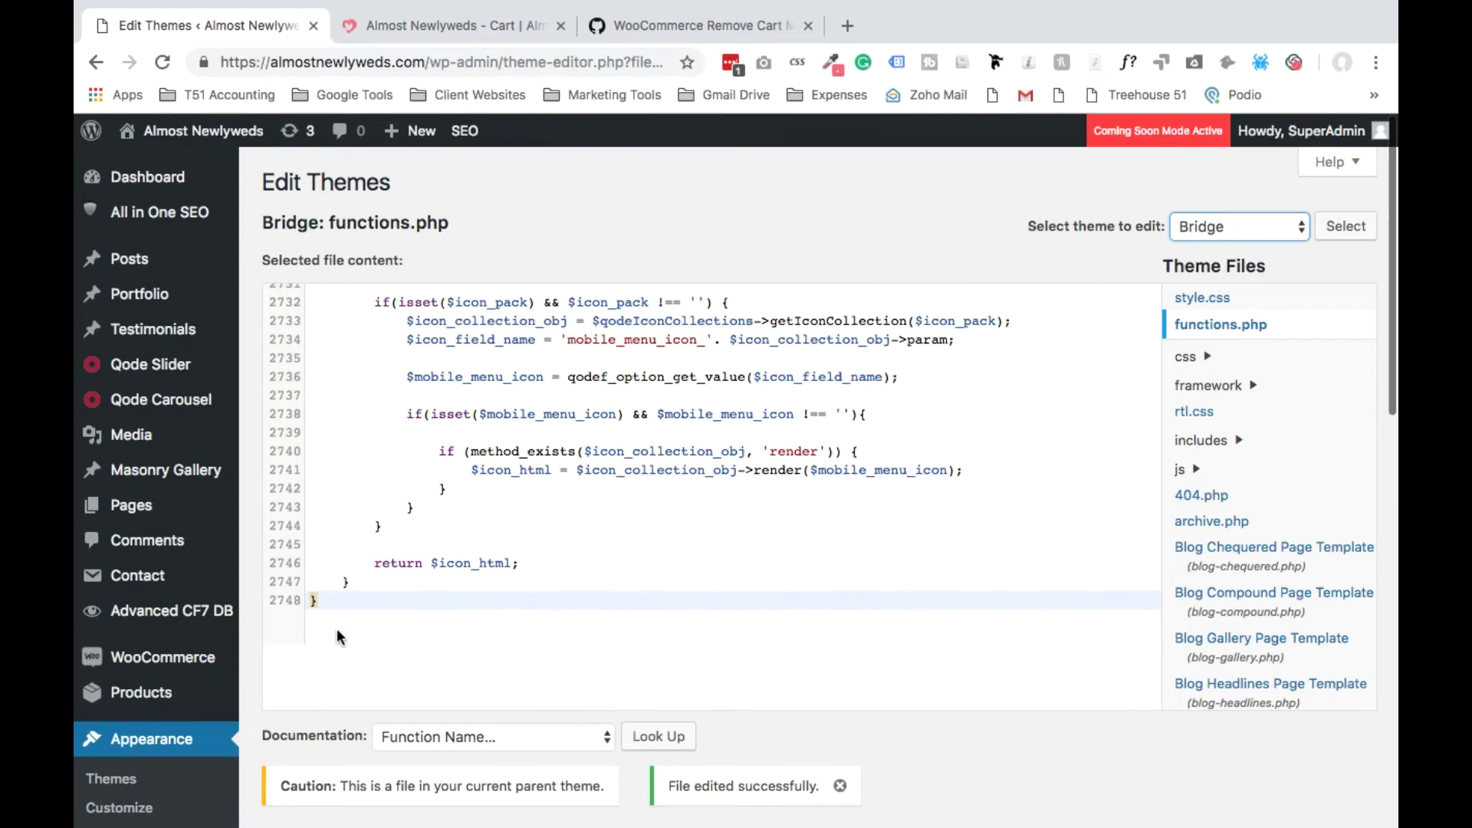
# Paste the add_filter line returning null after two new lines, checking it against the Gist.
pyautogui.press('Return')
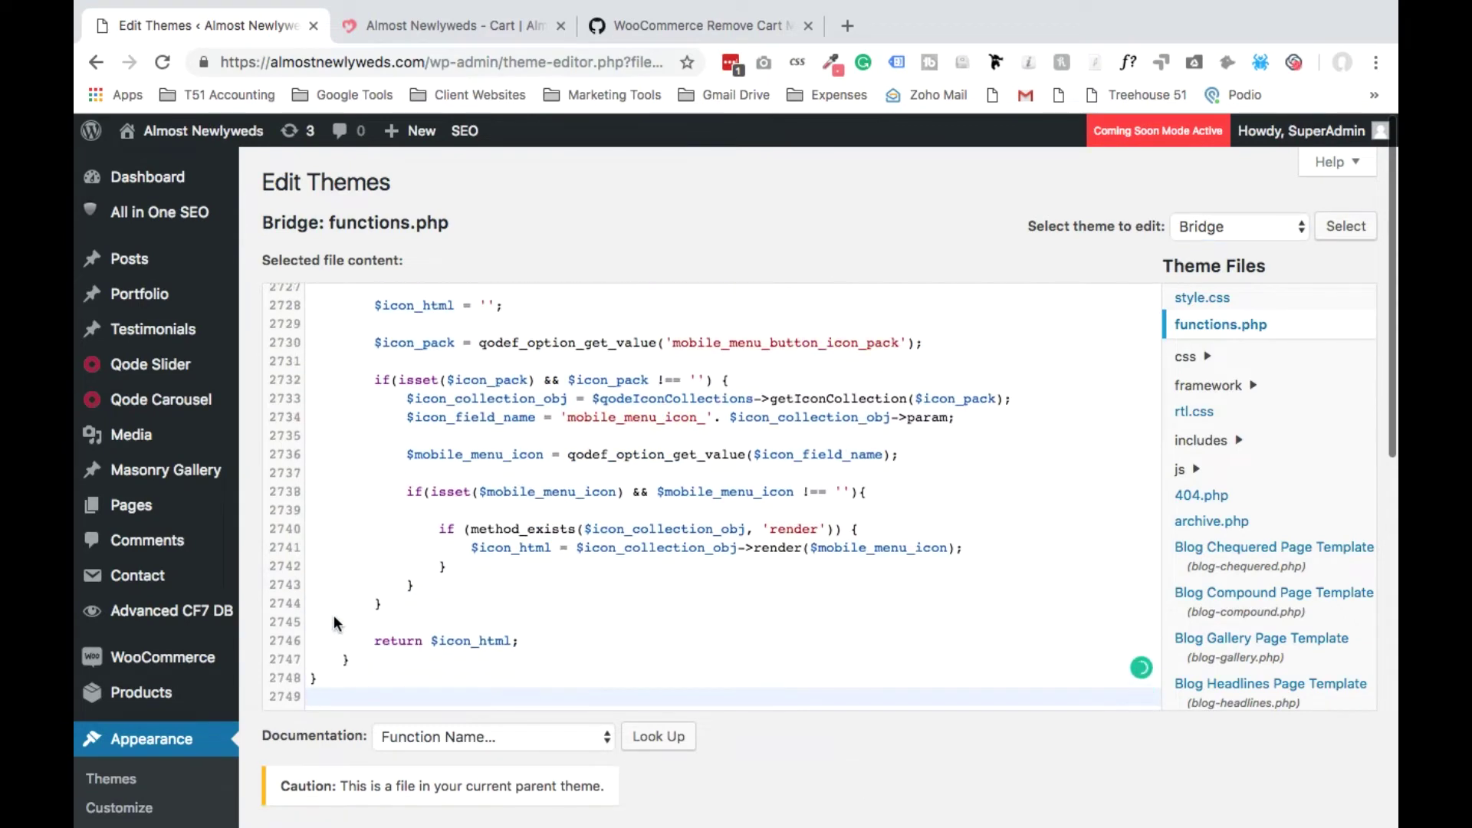
pyautogui.press('Return')
pyautogui.write("add_filter( 'wc_add_to_cart_message_html', '__return_null' );")
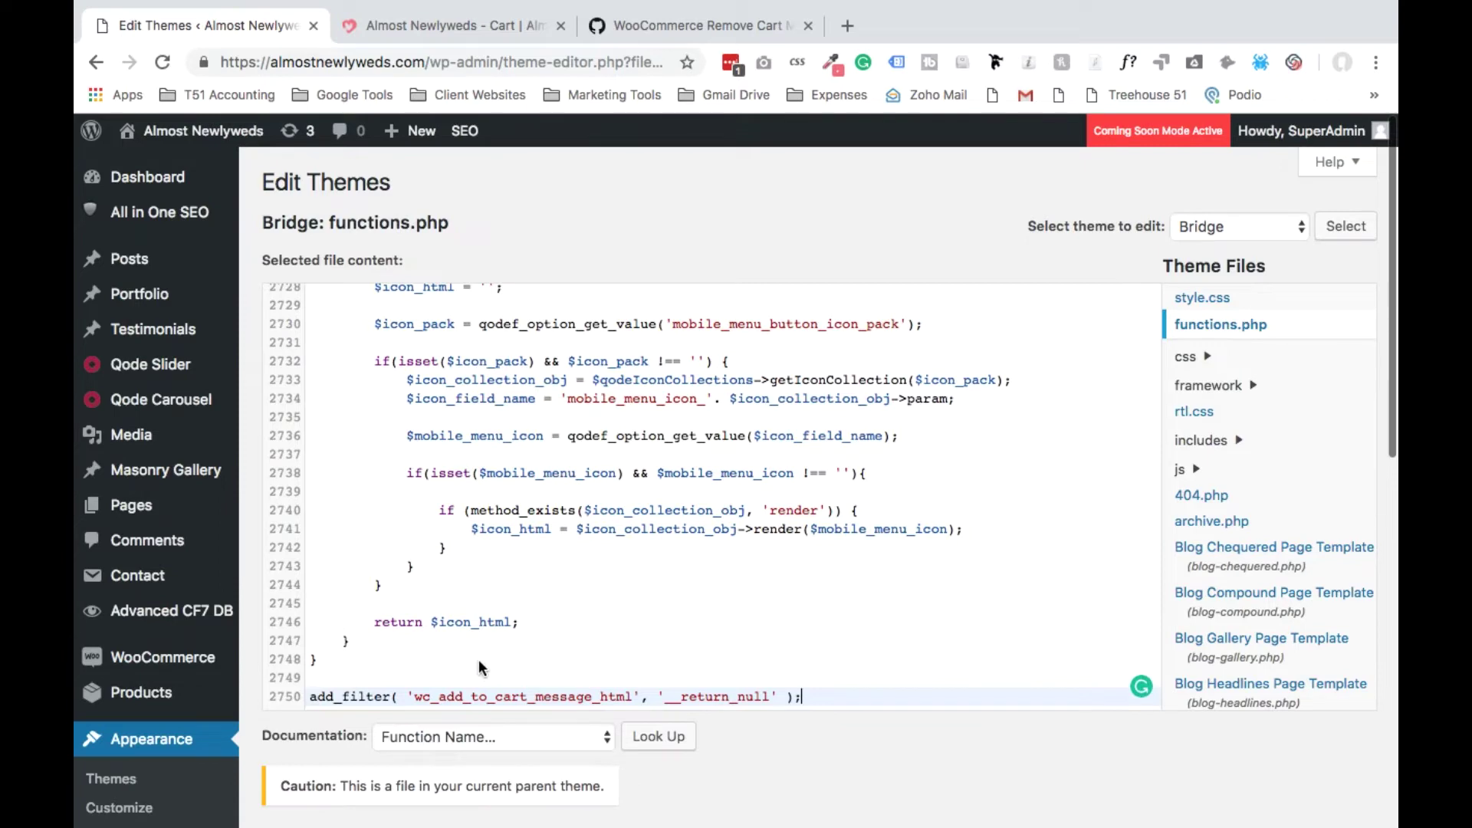
pyautogui.click(700, 25)
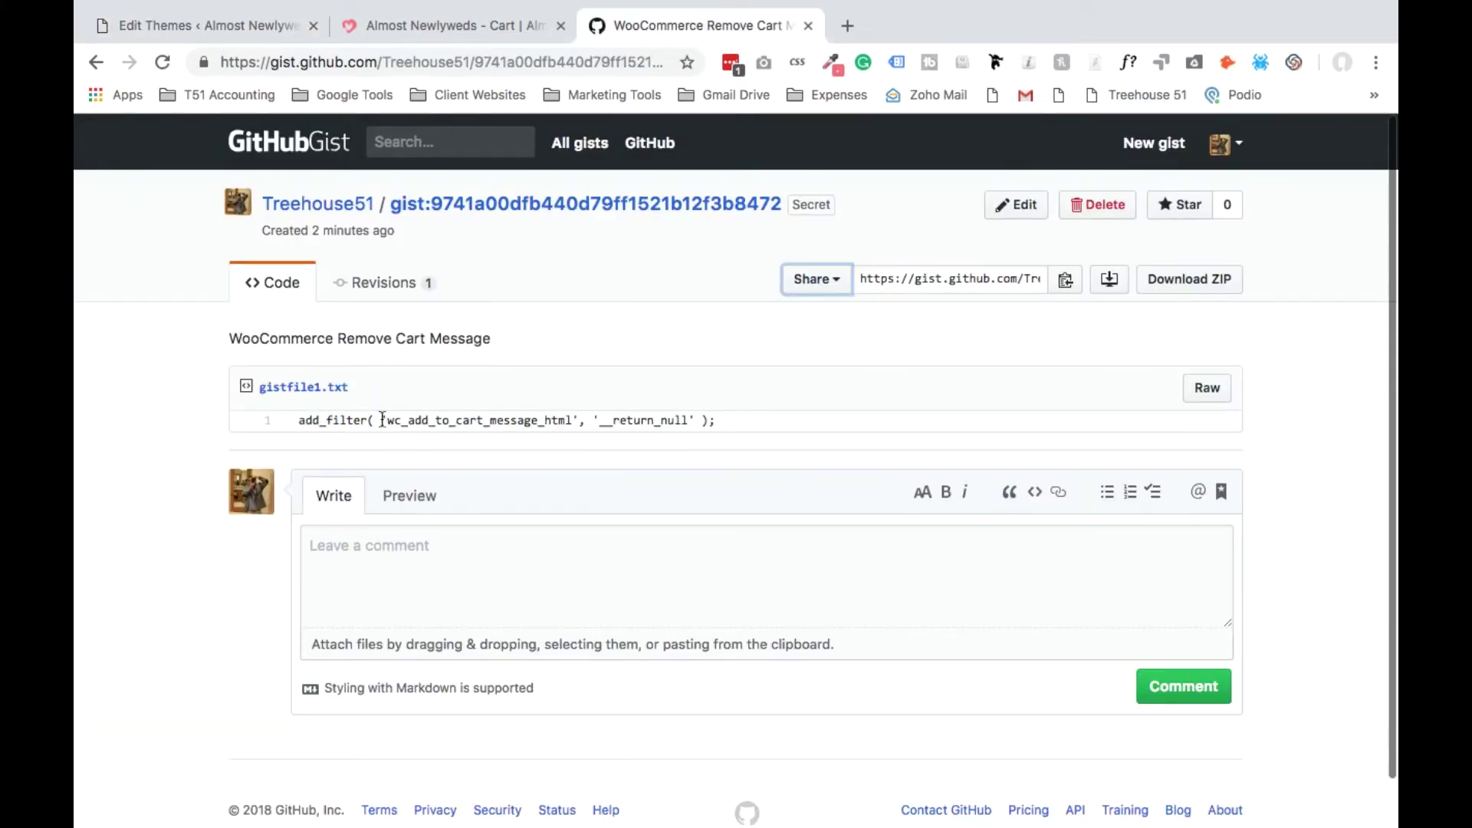
# Save Bridge's functions.php until 'File edited successfully' appears, then view the cart page.
pyautogui.moveTo(737, 11)
pyautogui.click(222, 65)
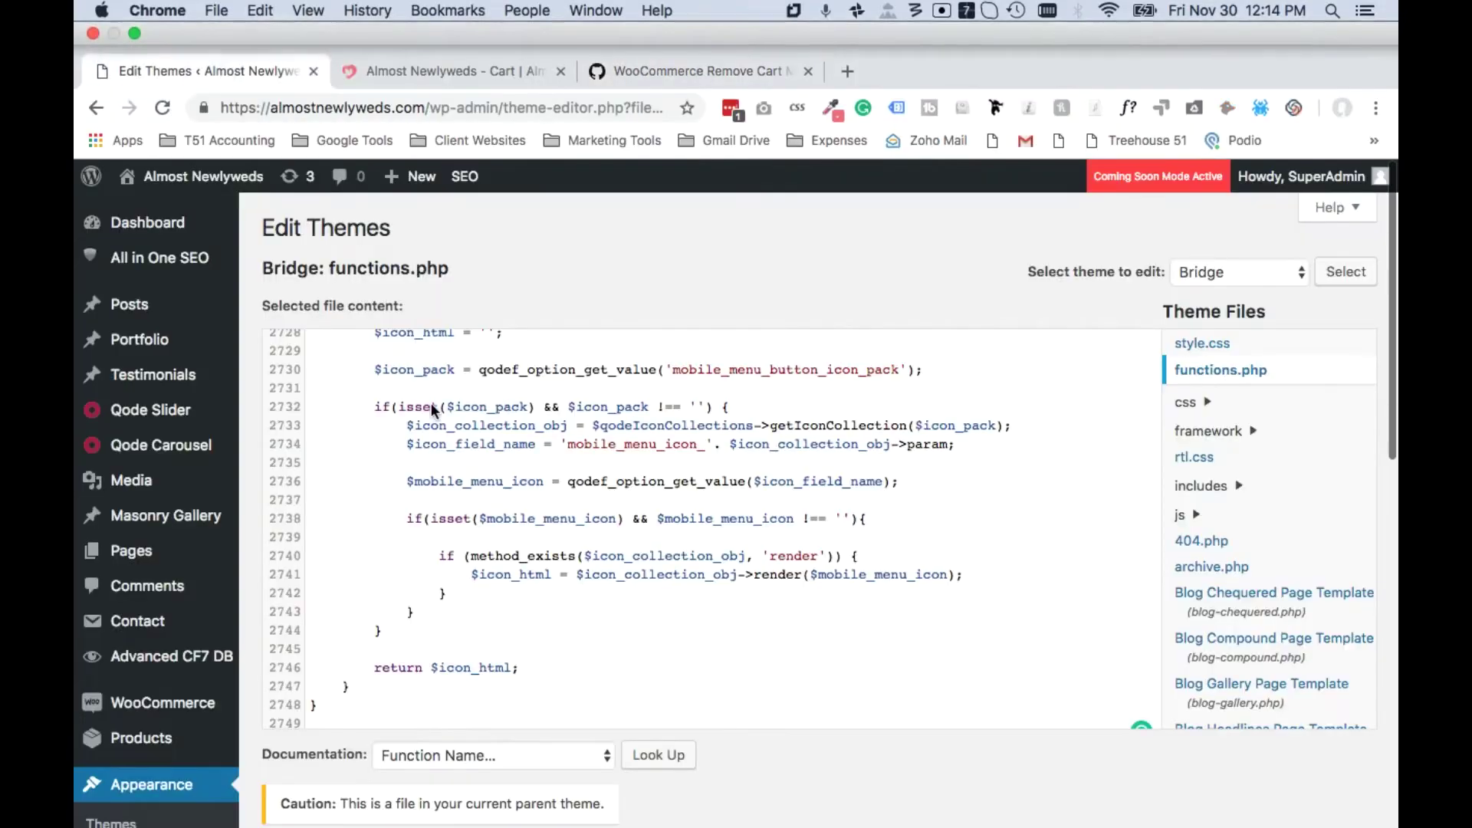
pyautogui.scroll(-2, 437, 684)
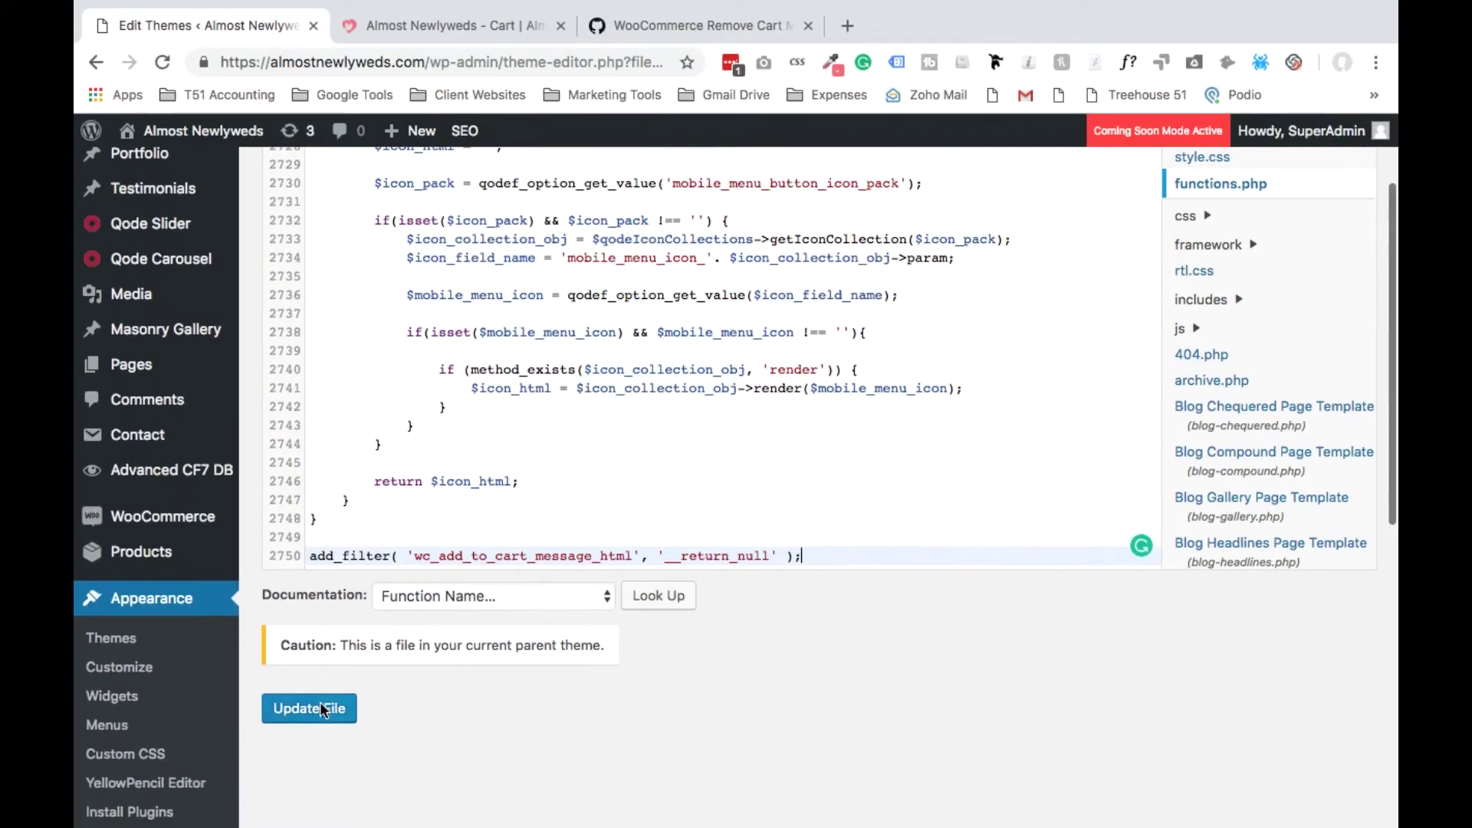
pyautogui.click(309, 709)
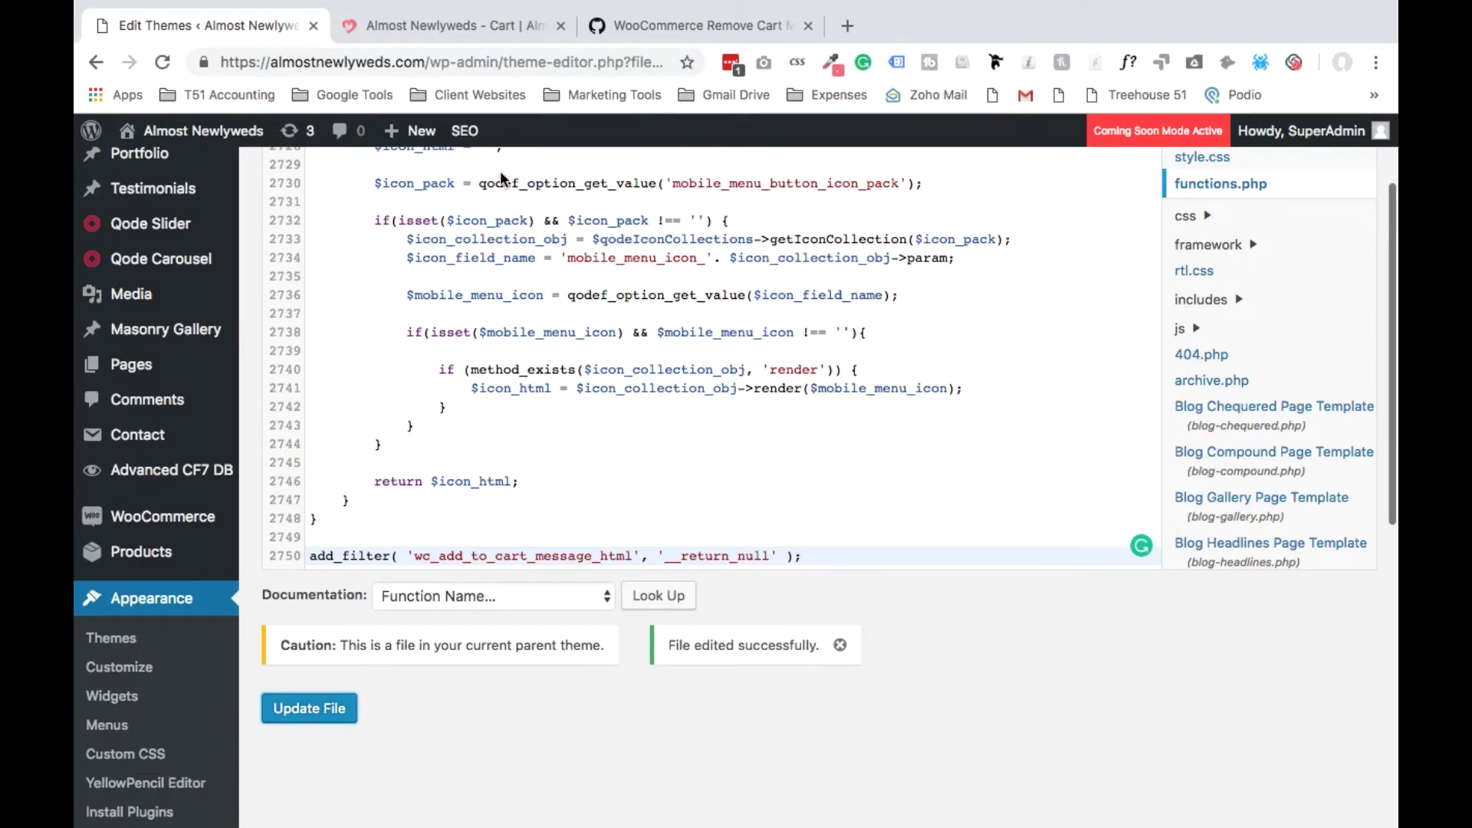
pyautogui.click(451, 31)
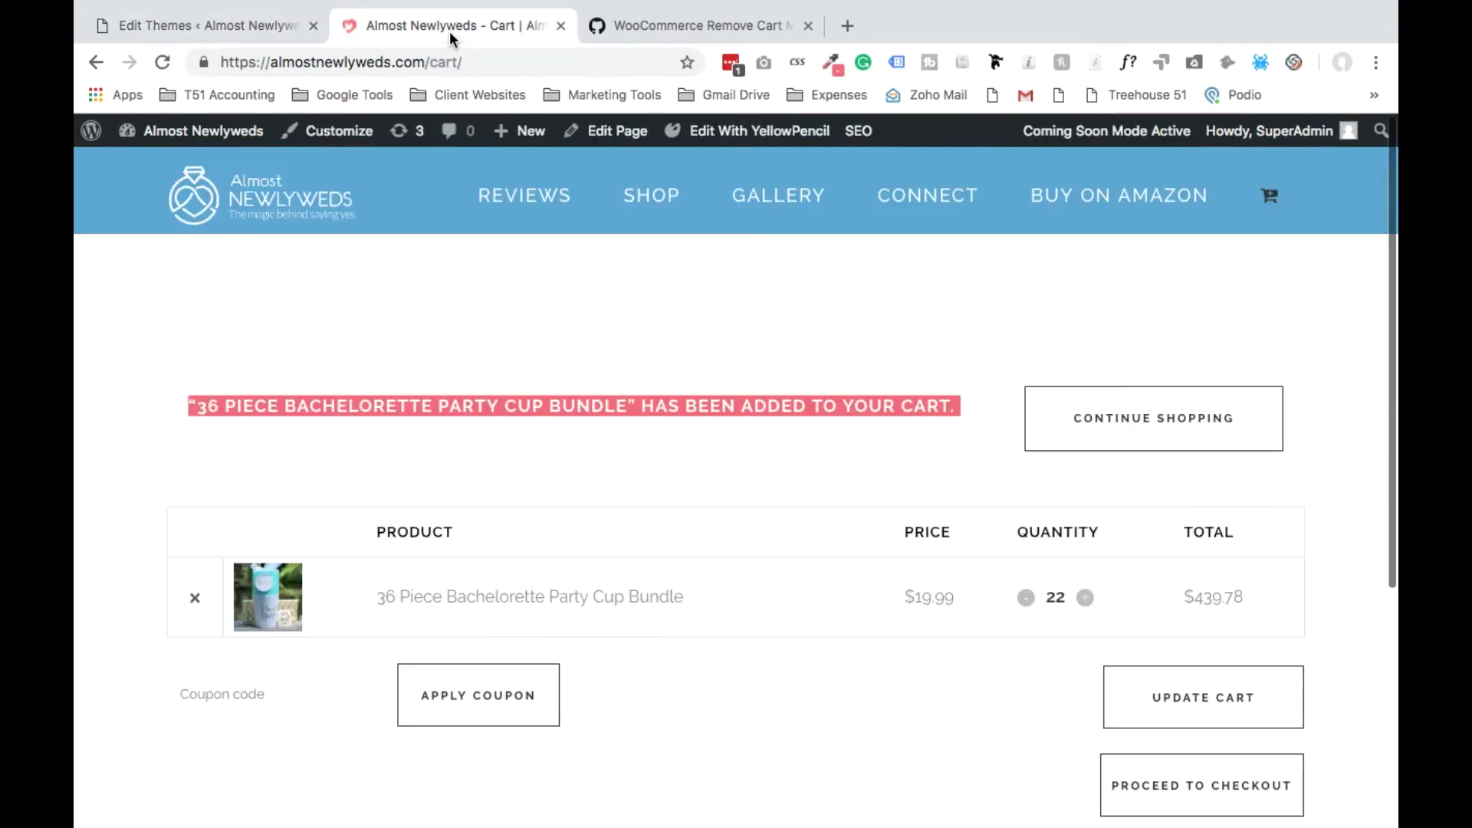
# Add the cup bundle to the cart again from its product page to test the filter.
pyautogui.click(657, 202)
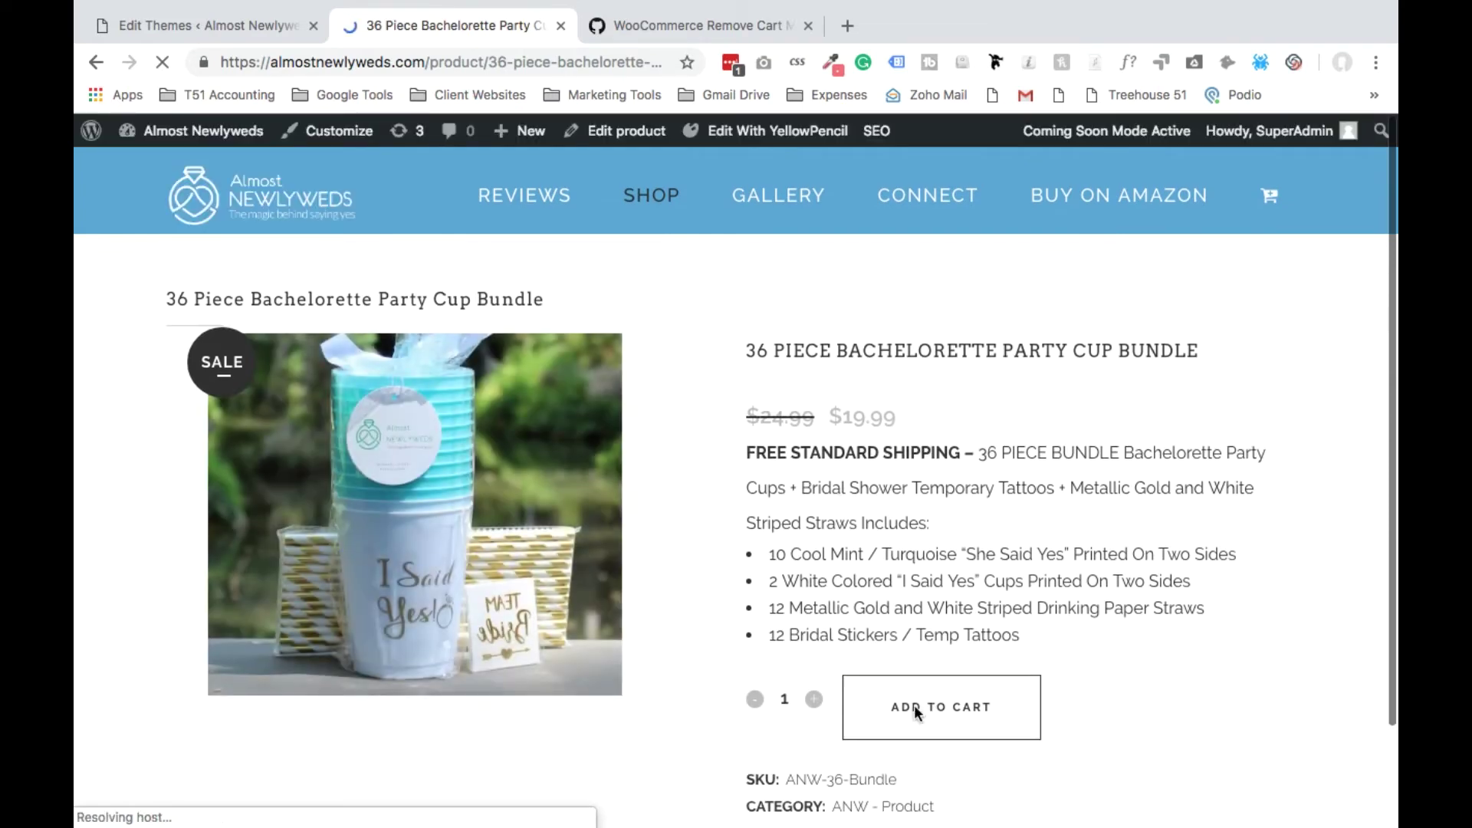
pyautogui.click(914, 706)
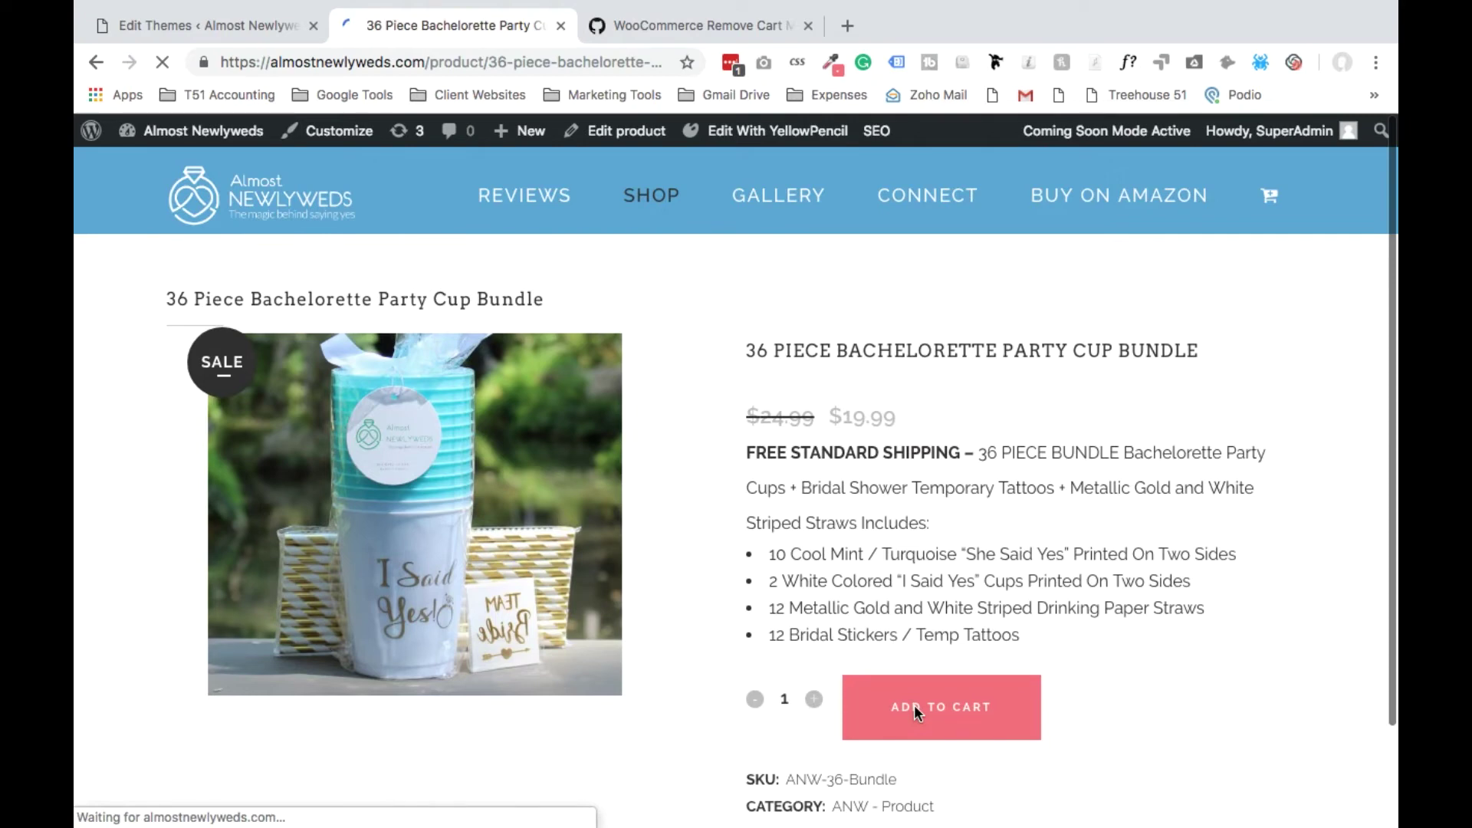